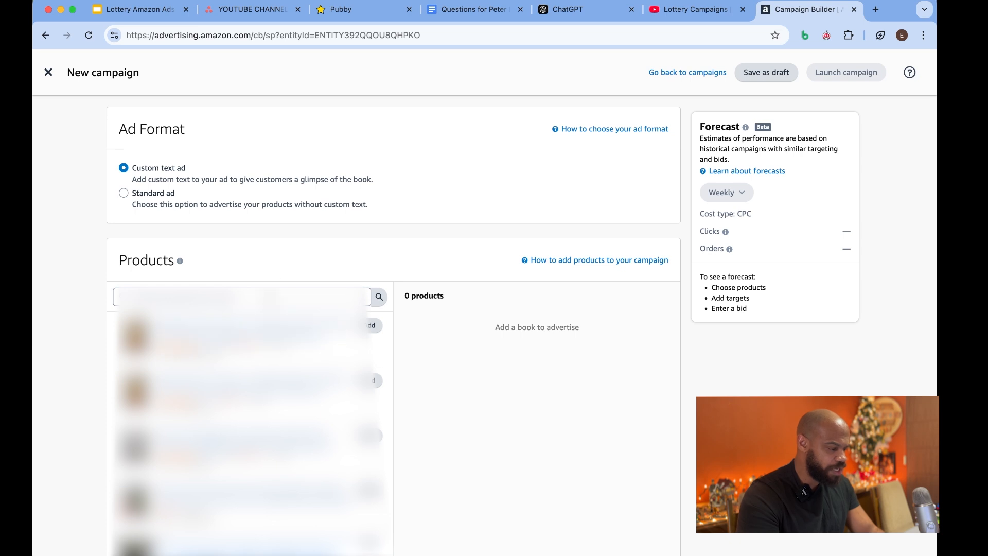
Set the campaign's ad format to Standard ad and check the ad group item in the Lottery Amazon Ads slides
left_click(124, 194)
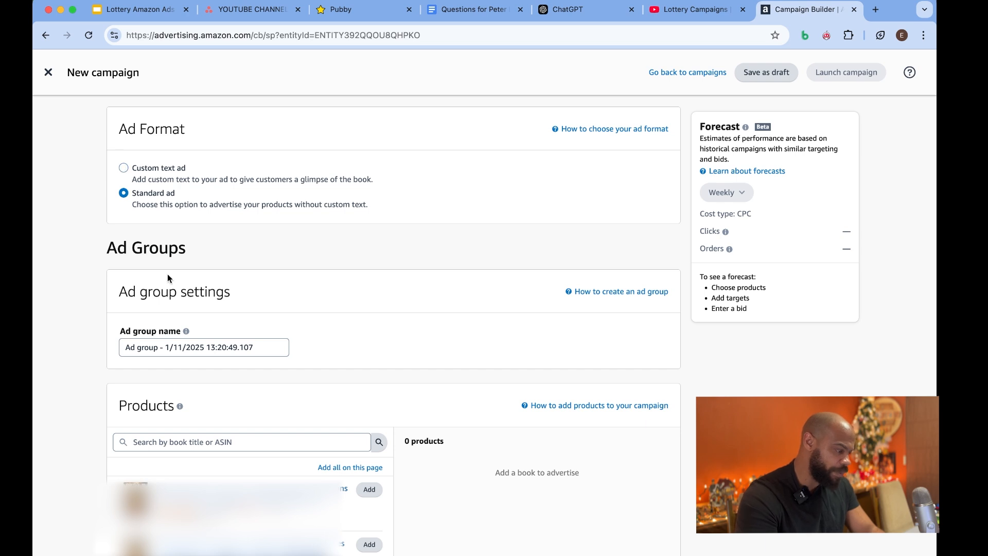
key("super+1")
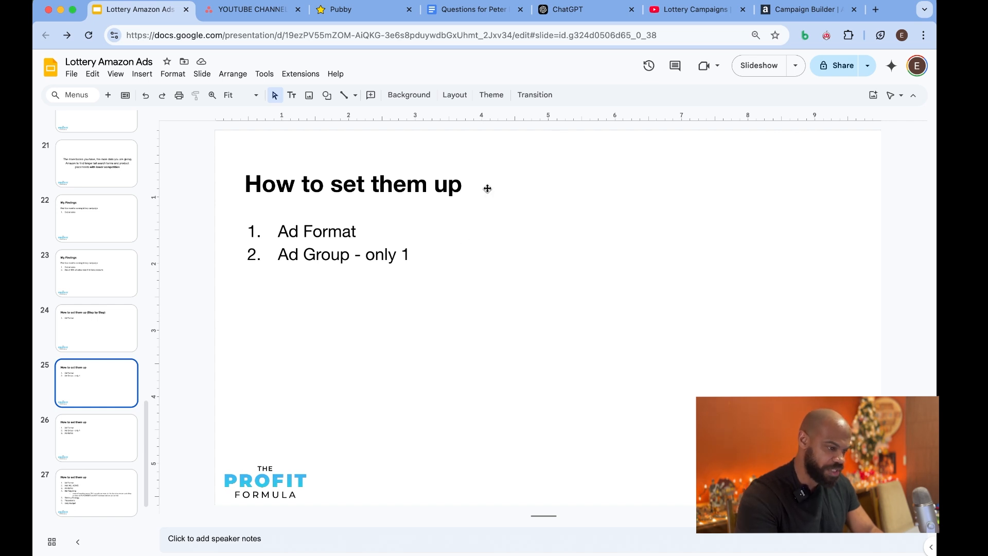
left_click(816, 10)
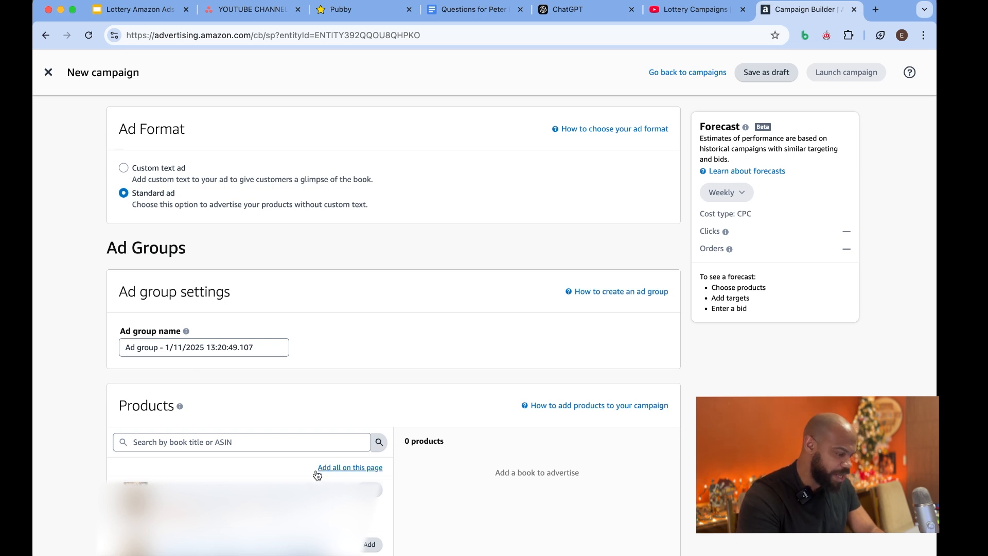
Add all books from both pages of the product list to the campaign
scroll(90, 480, "down", 2)
scroll(91, 481, "down", 3)
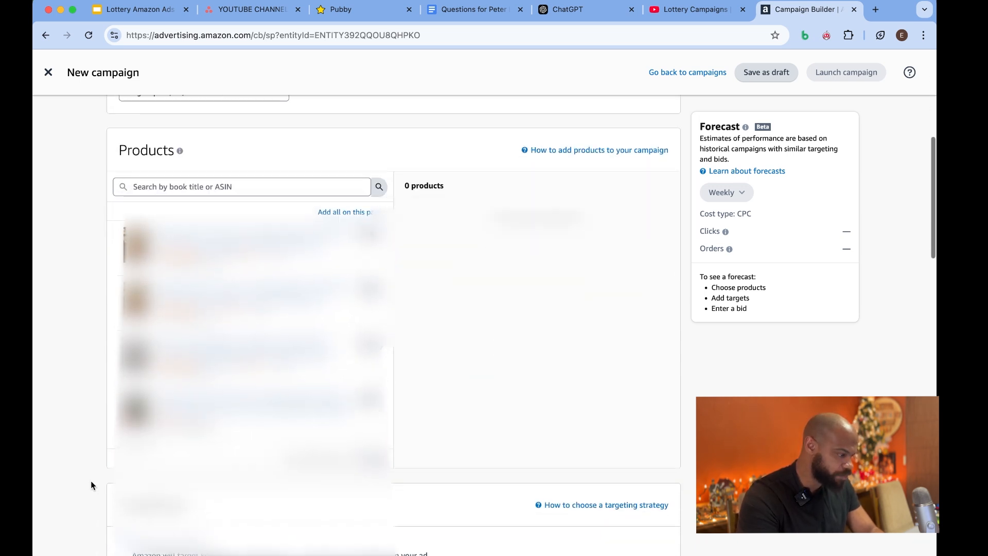
left_click(356, 214)
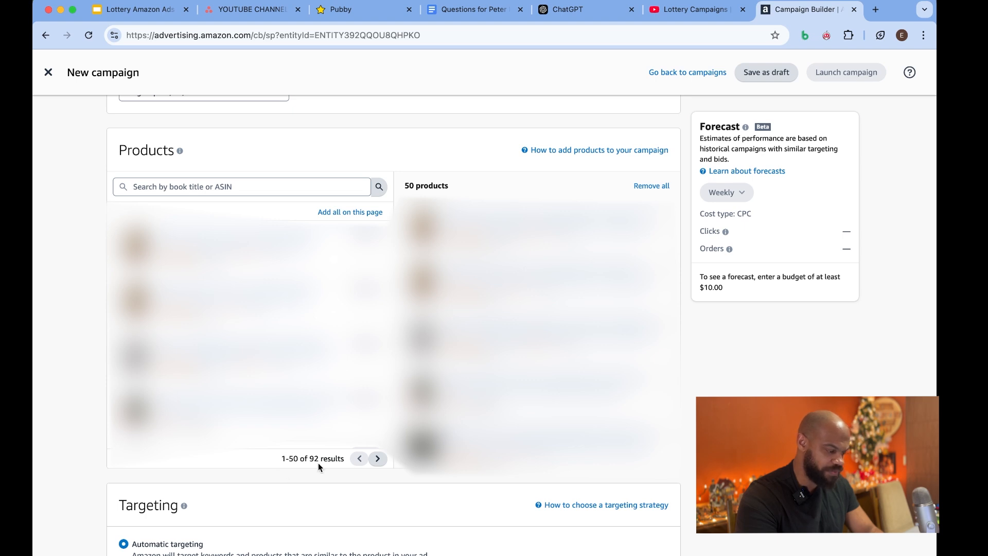
left_click(378, 459)
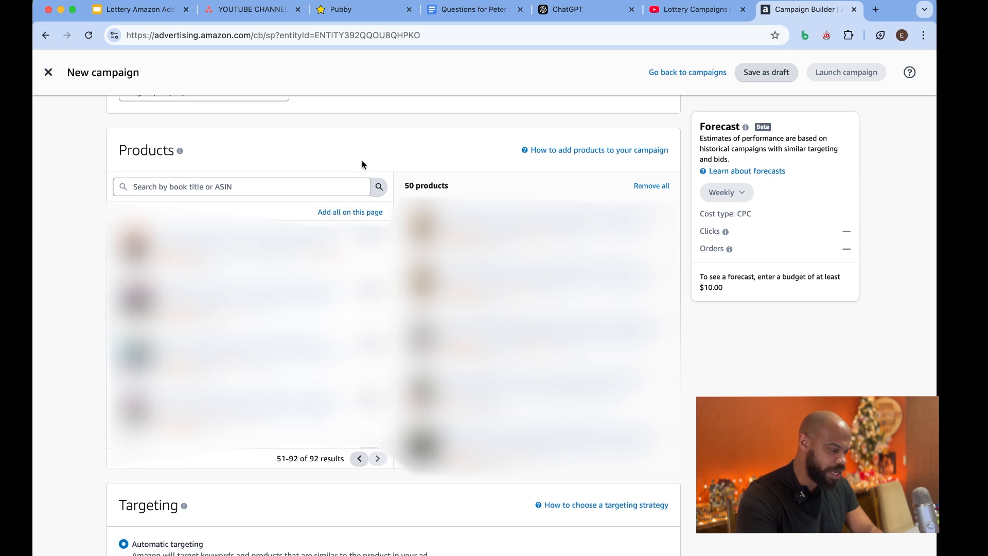
left_click(369, 213)
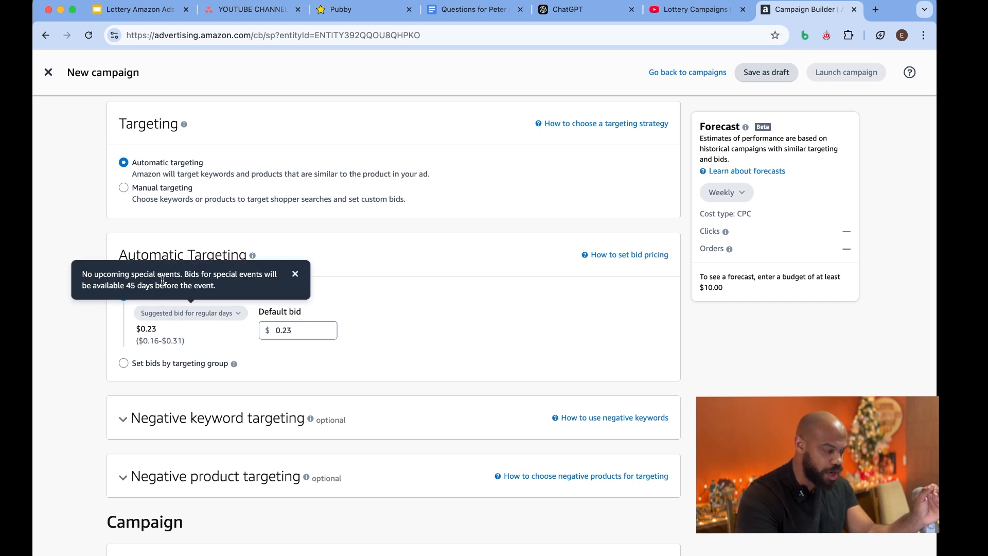
Check the Bid Targeting slide in Google Slides and switch the campaign's automatic targeting to bids by targeting group
left_click(110, 9)
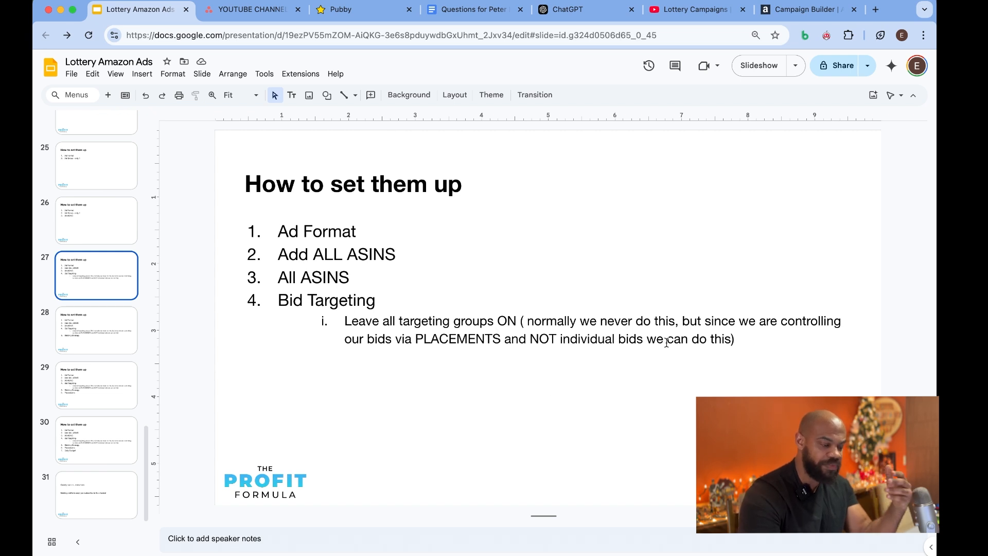
left_click(806, 15)
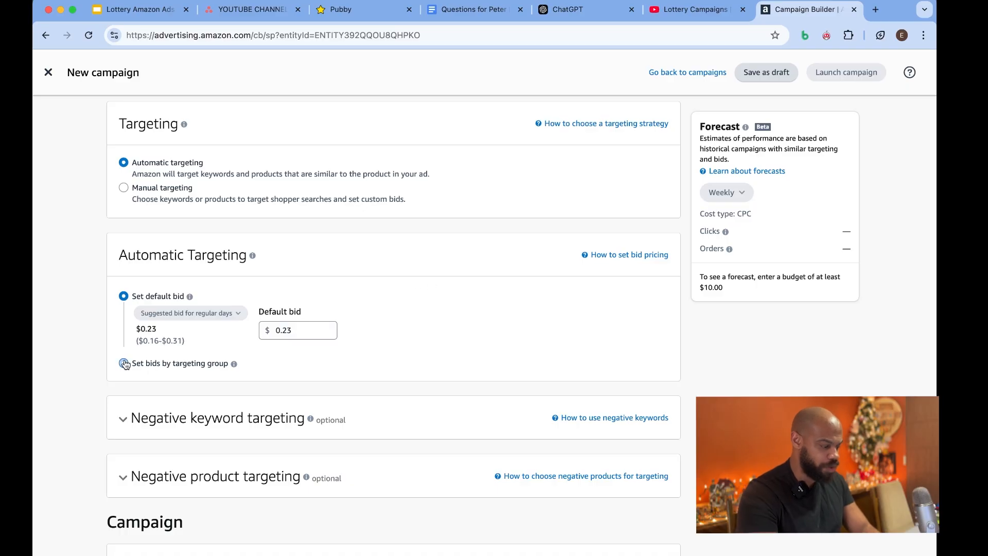
left_click(124, 363)
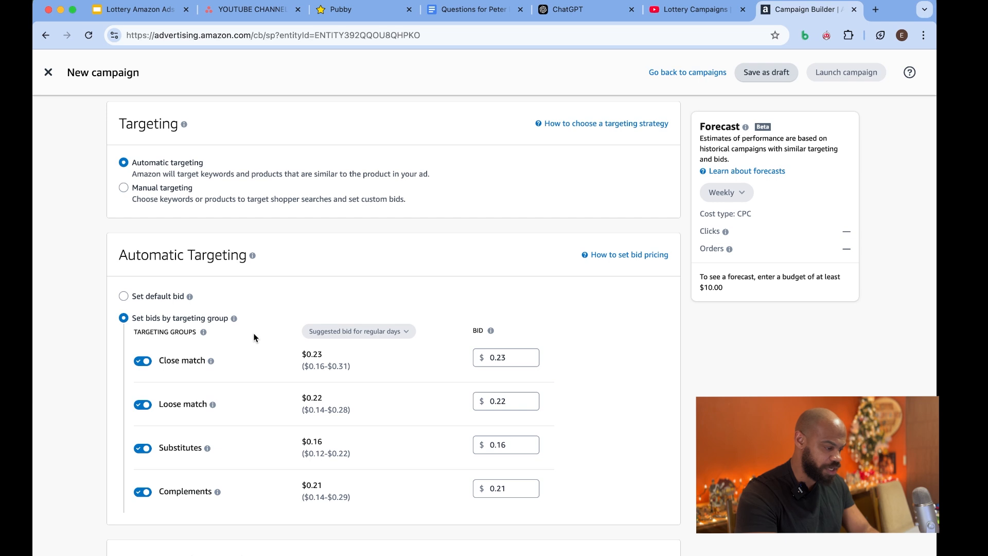
scroll(256, 335, "down", 3)
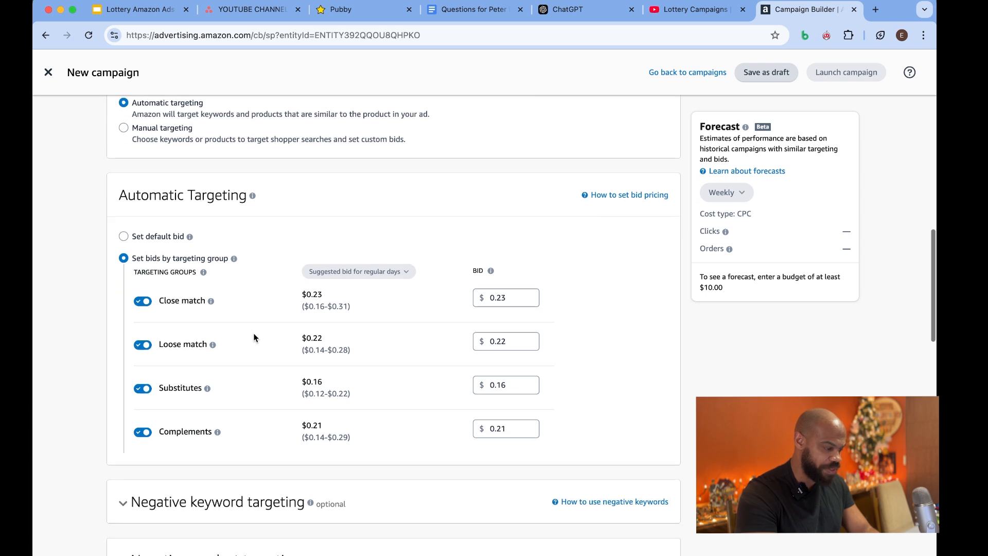
Turn off the Loose match, Substitutes, Complements and Close match targeting groups
left_click(144, 341)
left_click(153, 387)
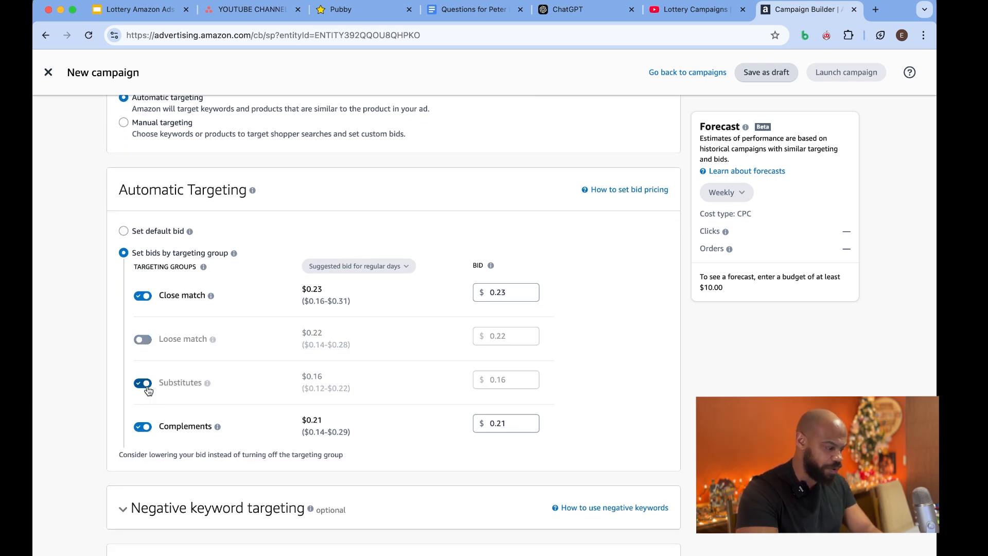
left_click(143, 427)
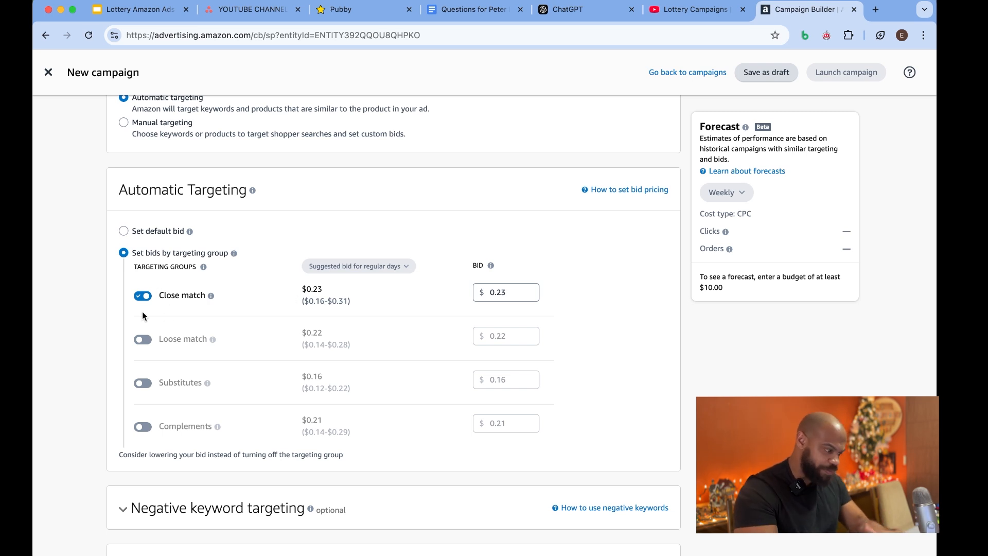
left_click(144, 297)
left_click(145, 341)
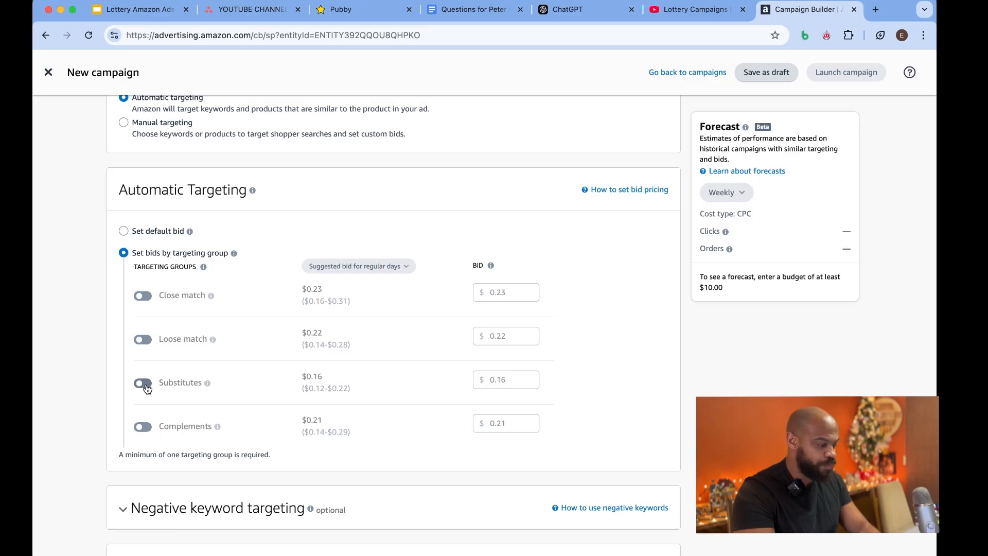
Turn all four targeting groups back on and switch automatic targeting back to a default bid
left_click(142, 296)
left_click(143, 339)
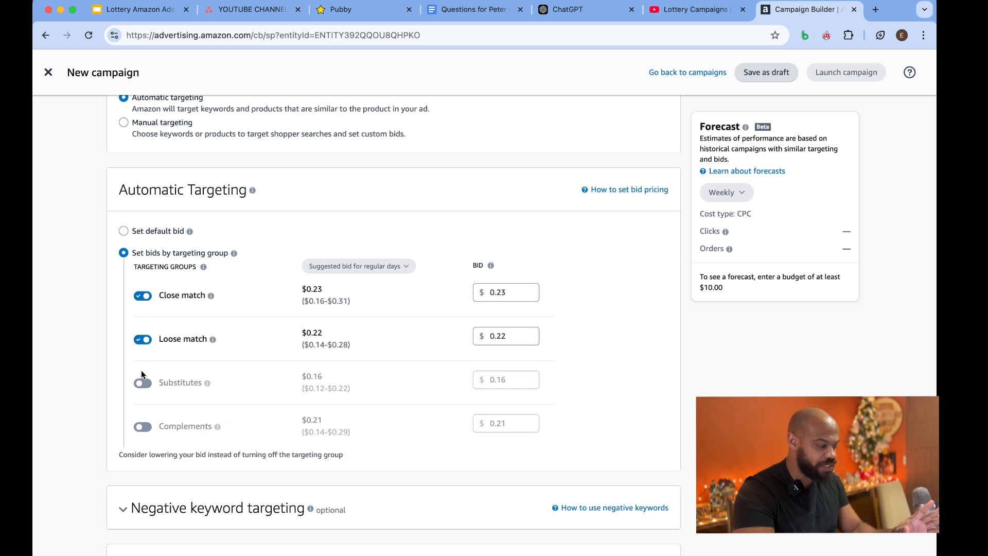
left_click(143, 383)
left_click(143, 427)
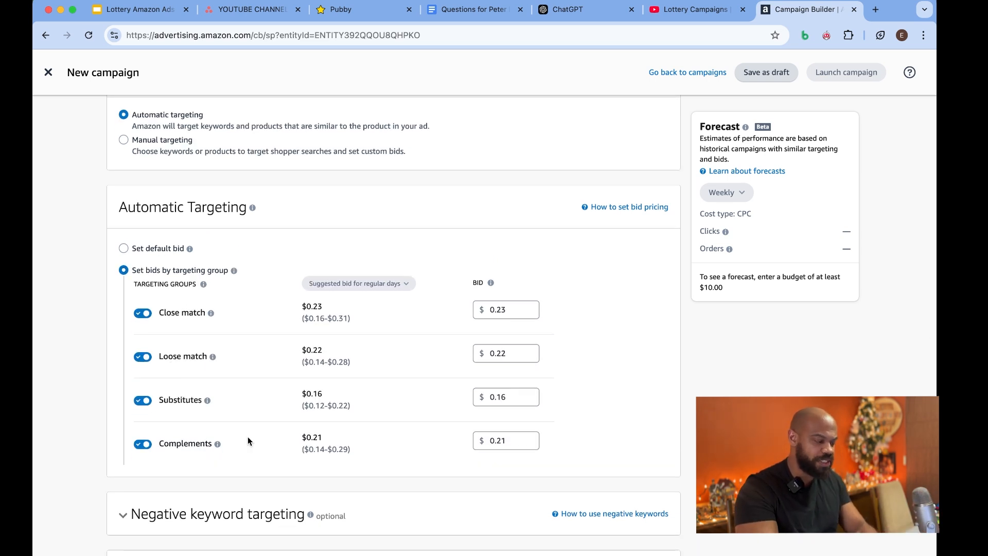
left_click(124, 248)
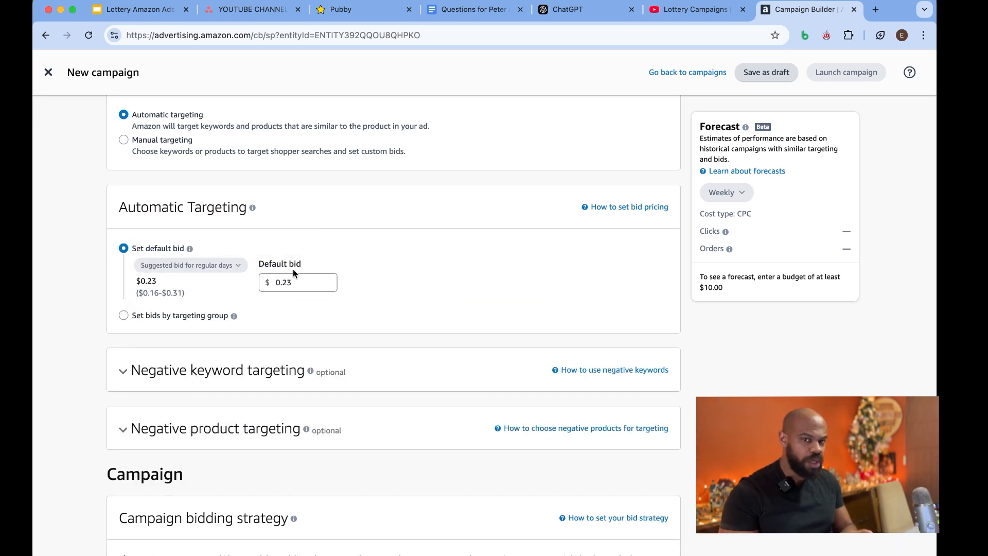
Set the default bid for automatic targeting to $0.05
left_click(287, 281)
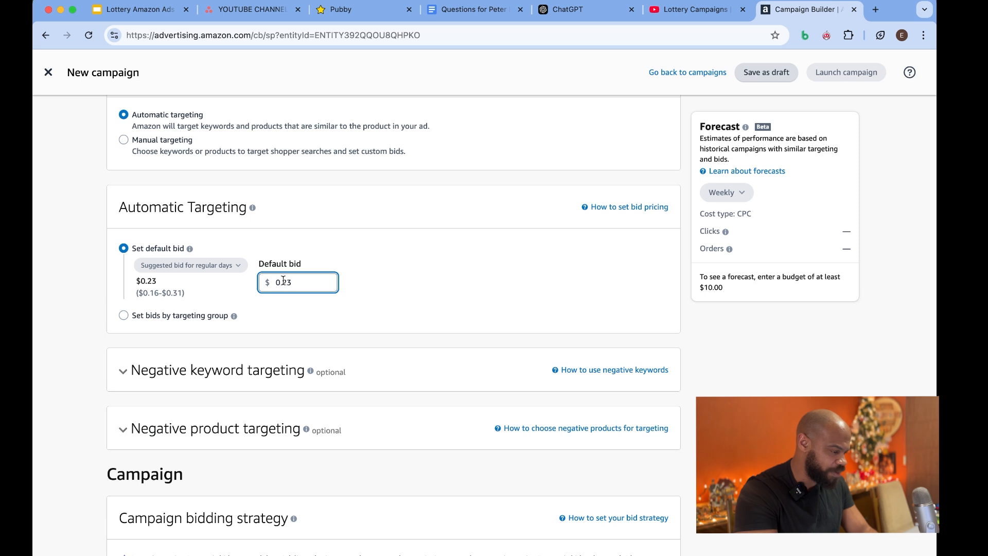
left_click_drag(283, 283, 304, 286)
mouse_move(213, 271)
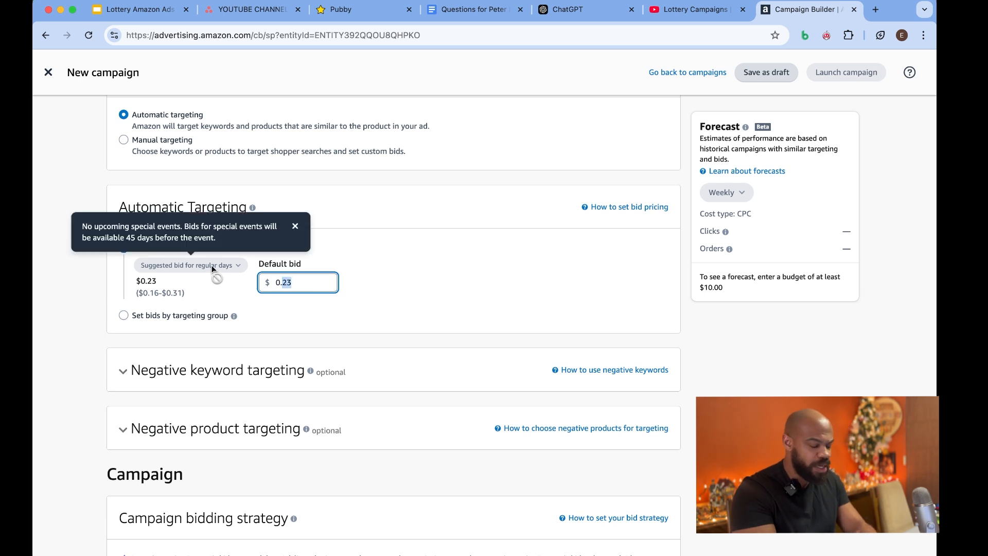
type("05")
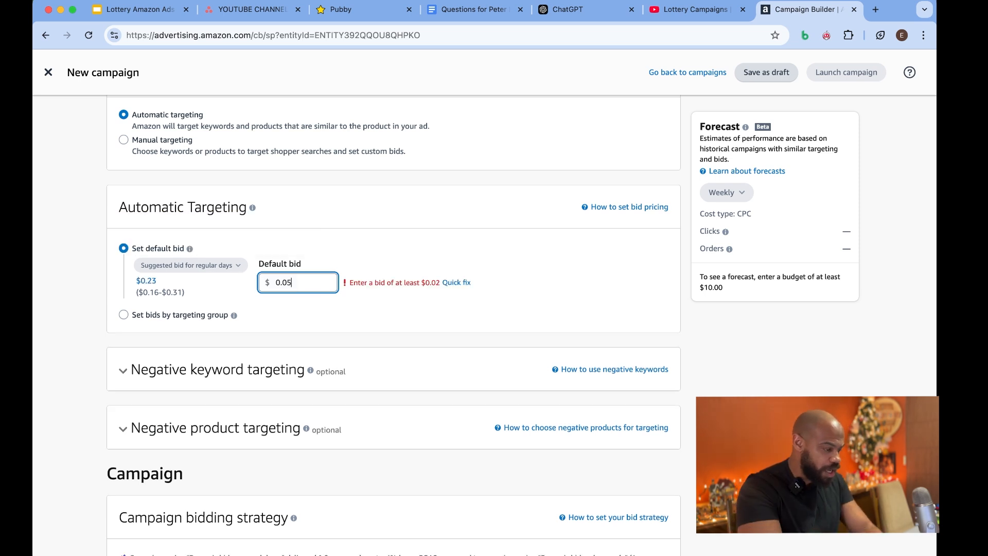
left_click(429, 239)
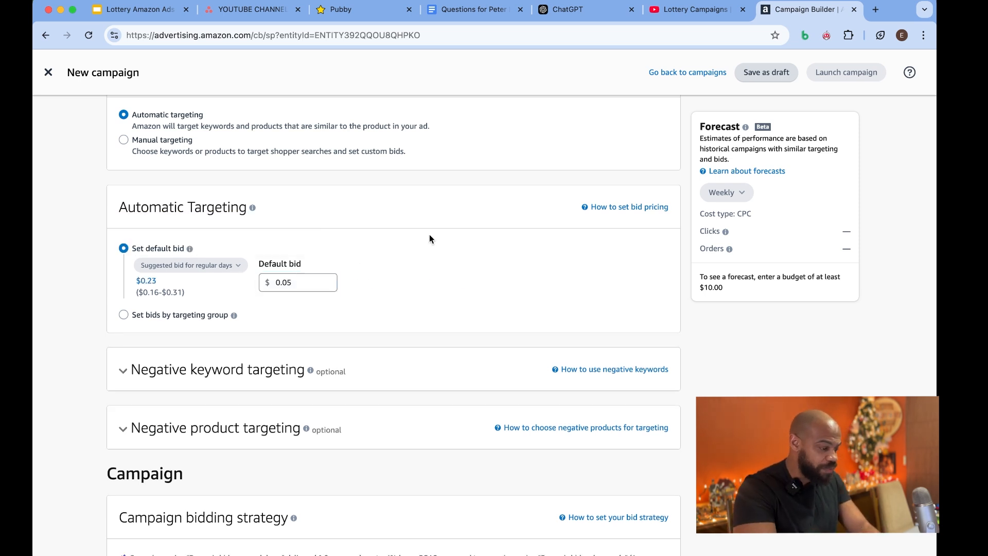
Set the default bid for automatic targeting to $0.06
left_click(294, 290)
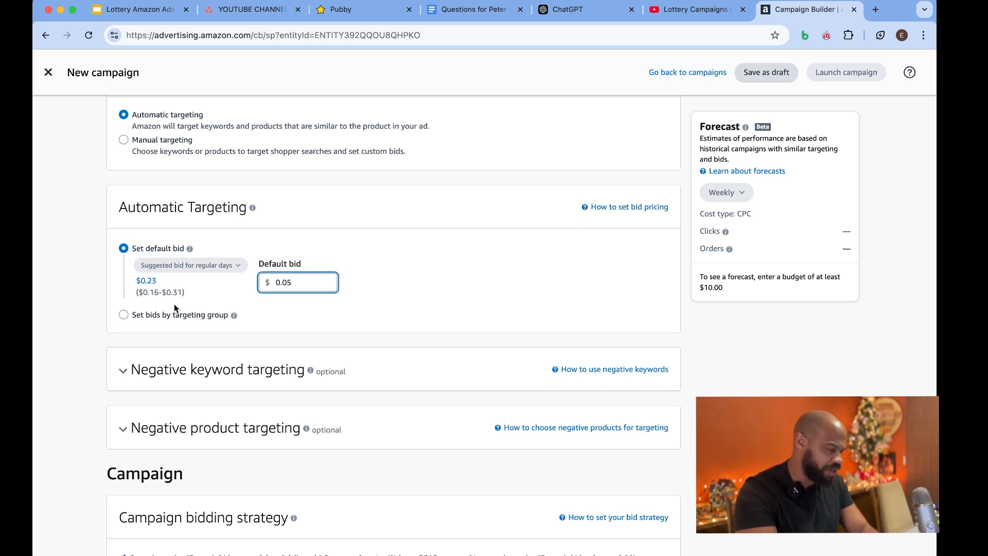
key("BackSpace")
type("6")
left_click(85, 325)
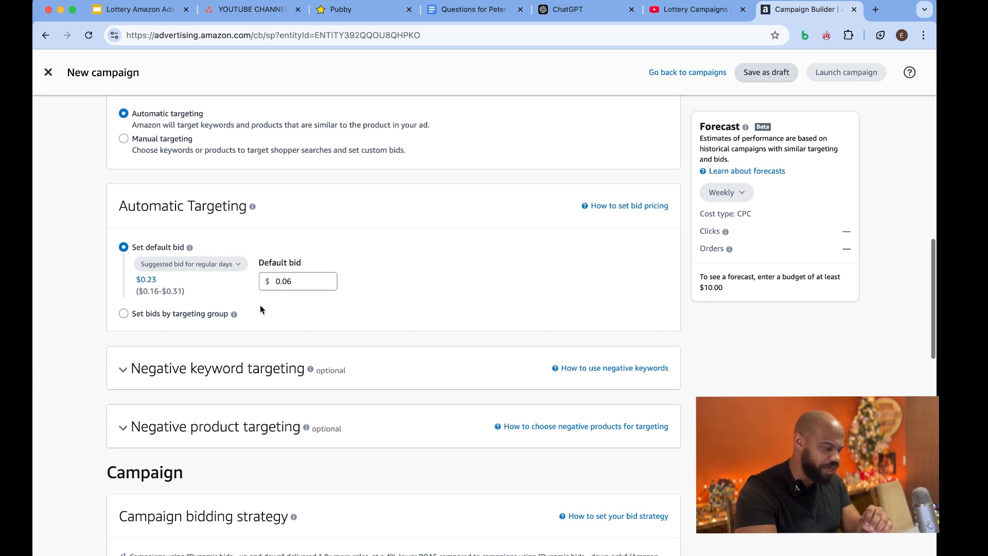
Set the campaign bidding strategy to "Dynamic bids - down only" and review it against the default bid
scroll(260, 309, "down", 5)
scroll(262, 310, "down", 1)
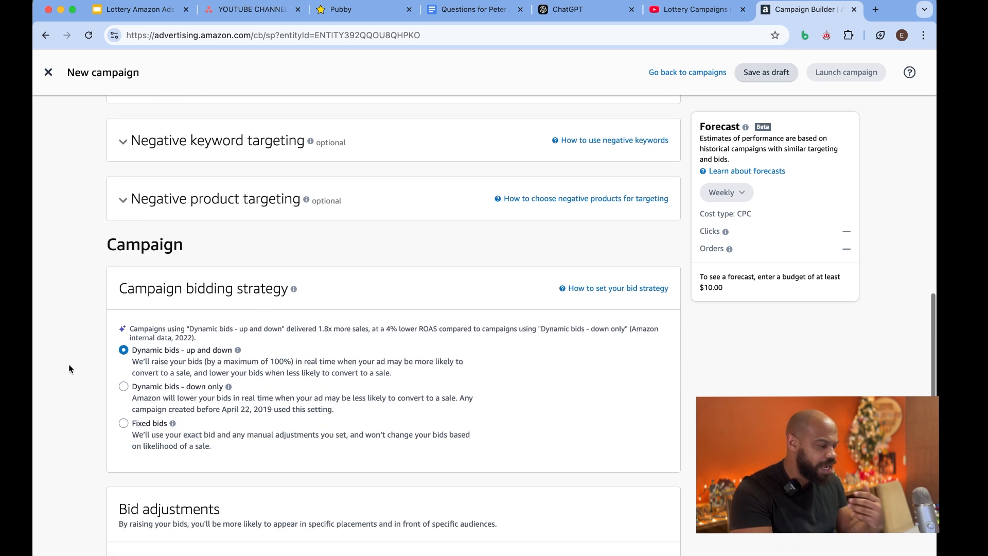
scroll(116, 360, "down", 3)
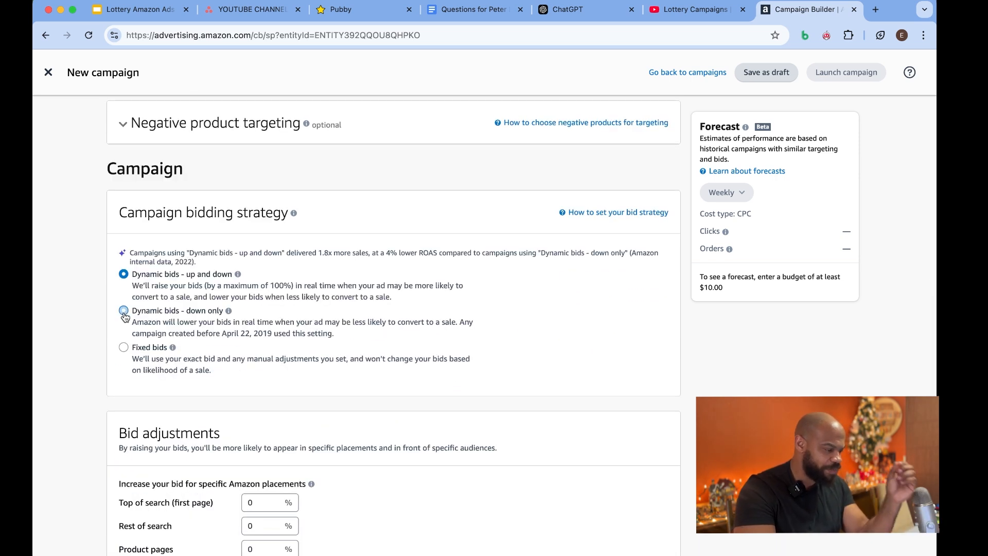
left_click(124, 312)
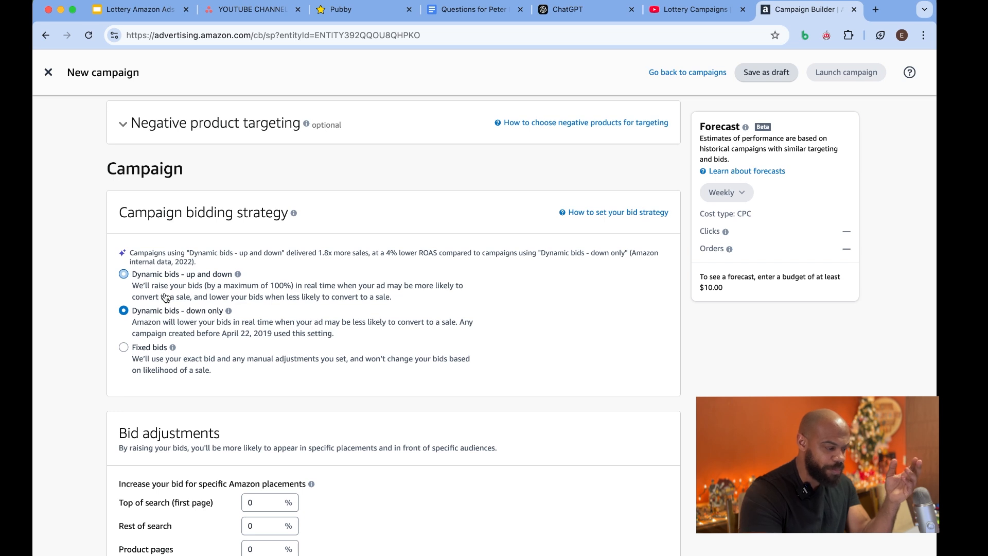
scroll(165, 295, "up", 6)
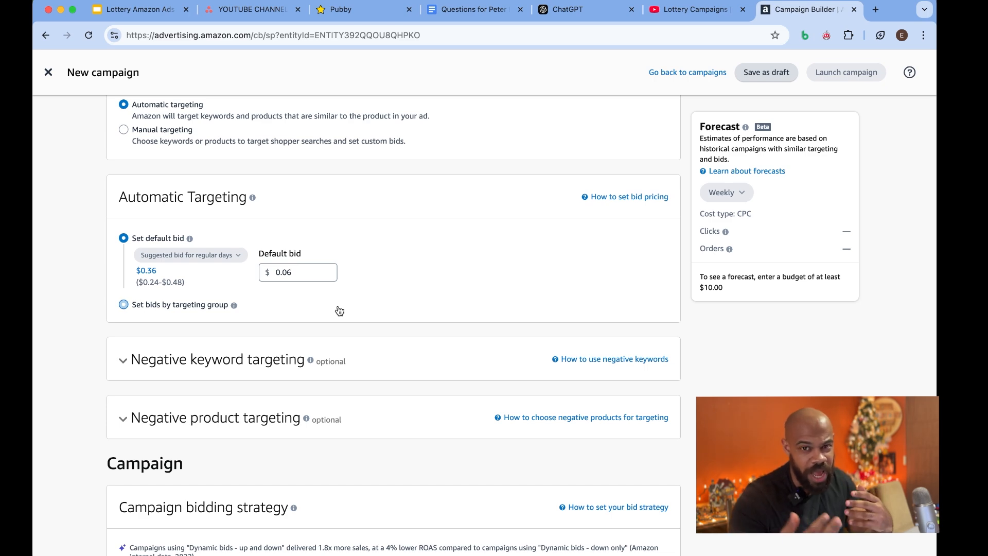
scroll(340, 310, "down", 6)
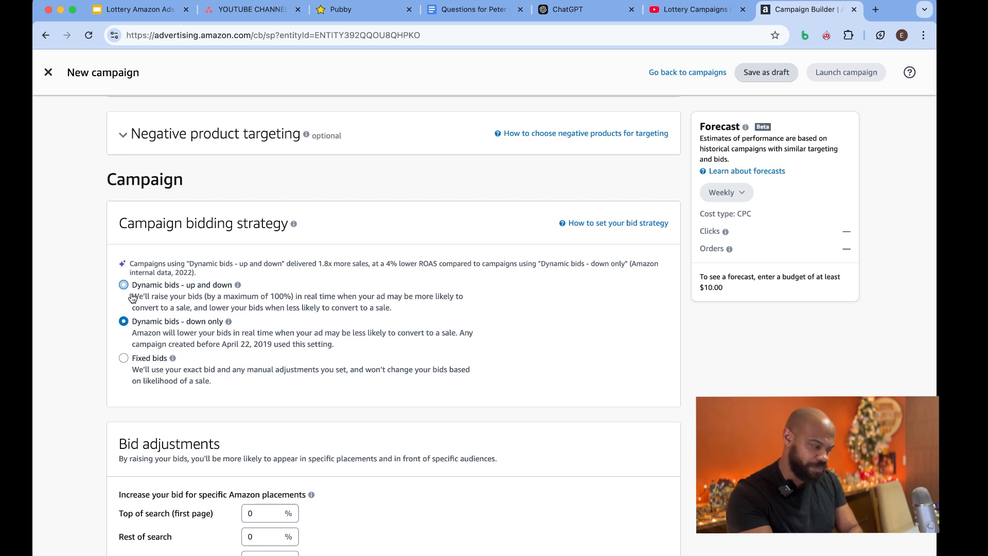
Check the Placements item in the setup slides and set the campaign's Top of search (first page) bid adjustment to 50%
key("super+1")
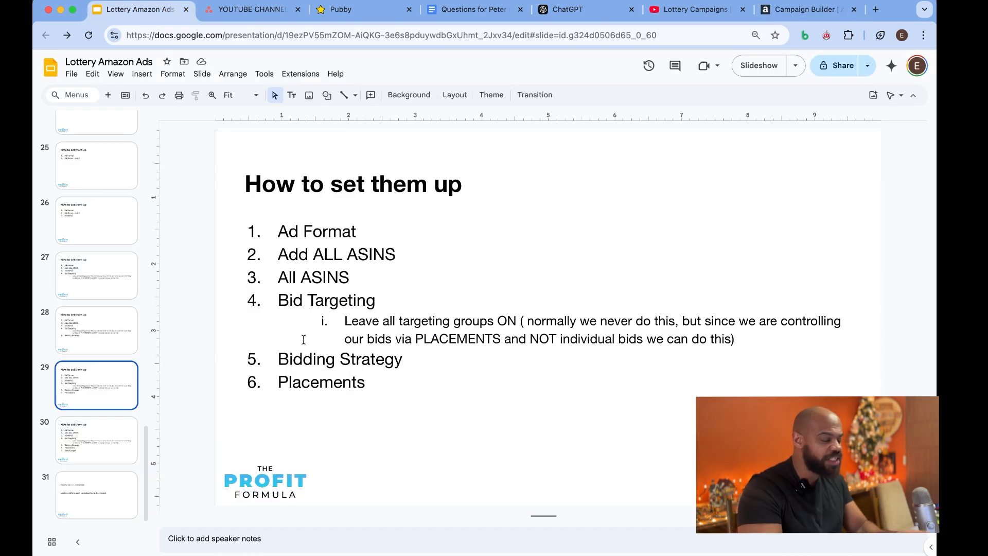
key("super+7")
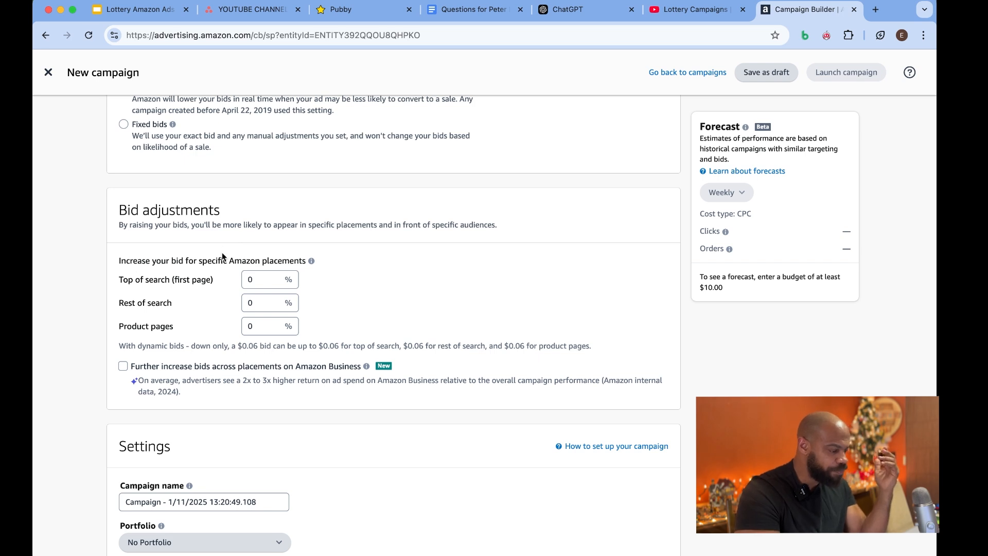
scroll(170, 294, "down", 1)
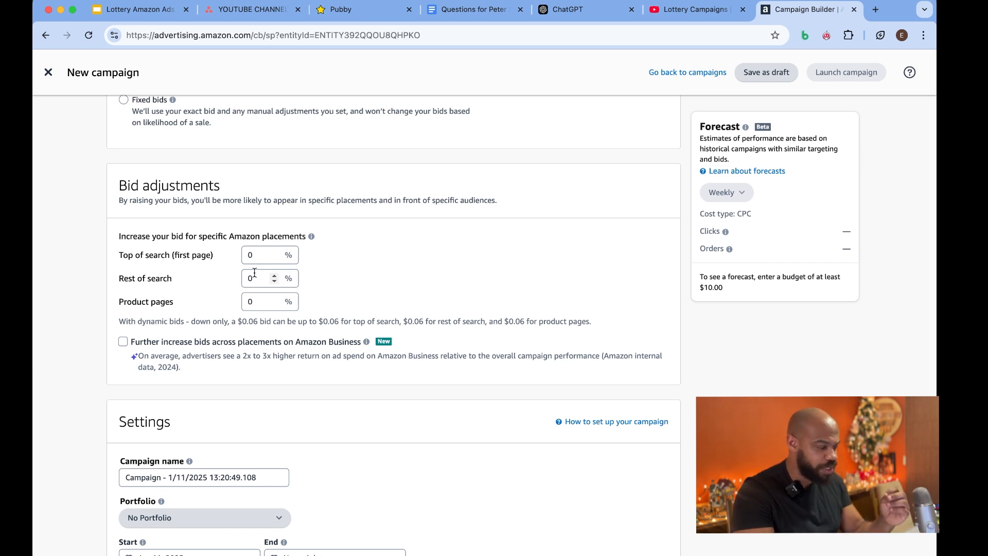
left_click_drag(257, 254, 226, 256)
type("50")
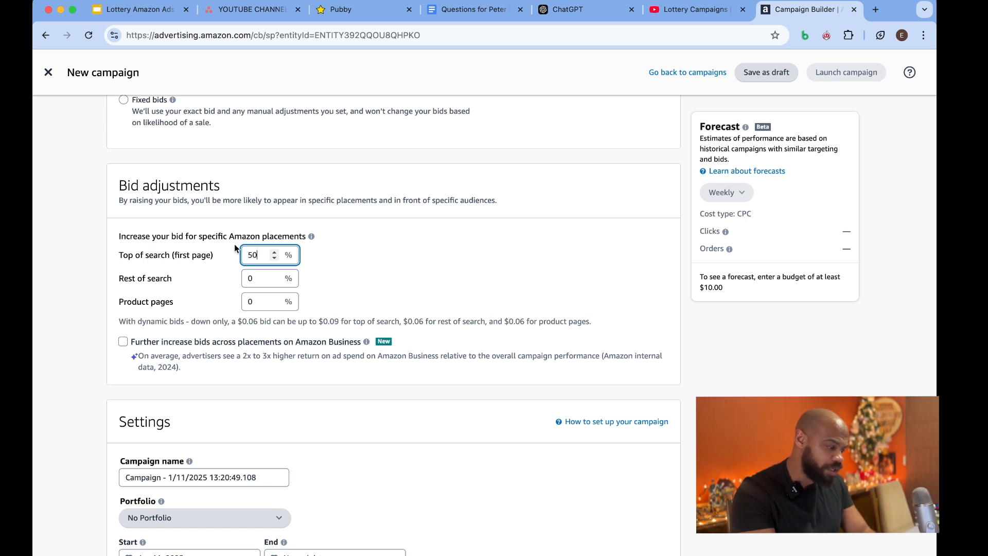
Set the Top of search (first page) bid adjustment to 100%
left_click_drag(259, 255, 238, 258)
type("100")
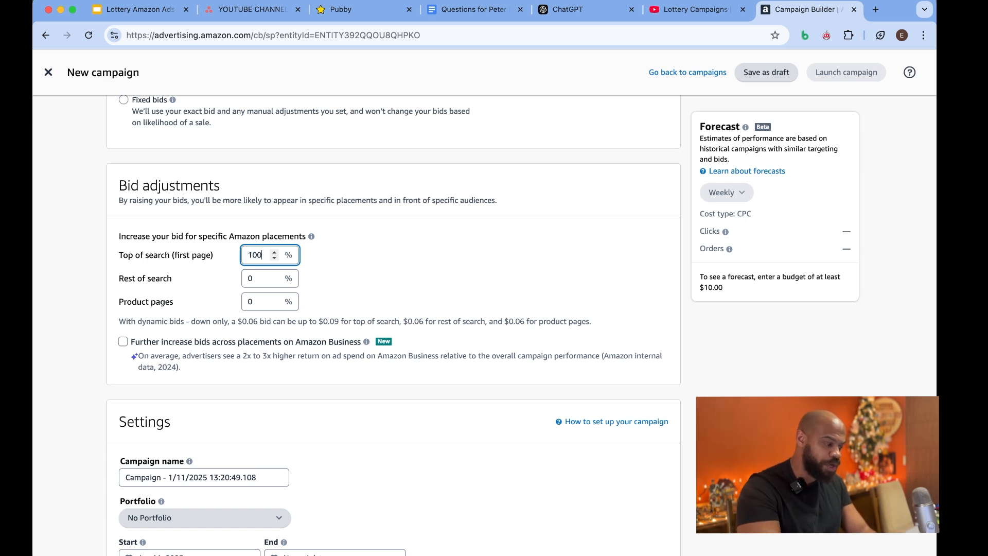
left_click(129, 292)
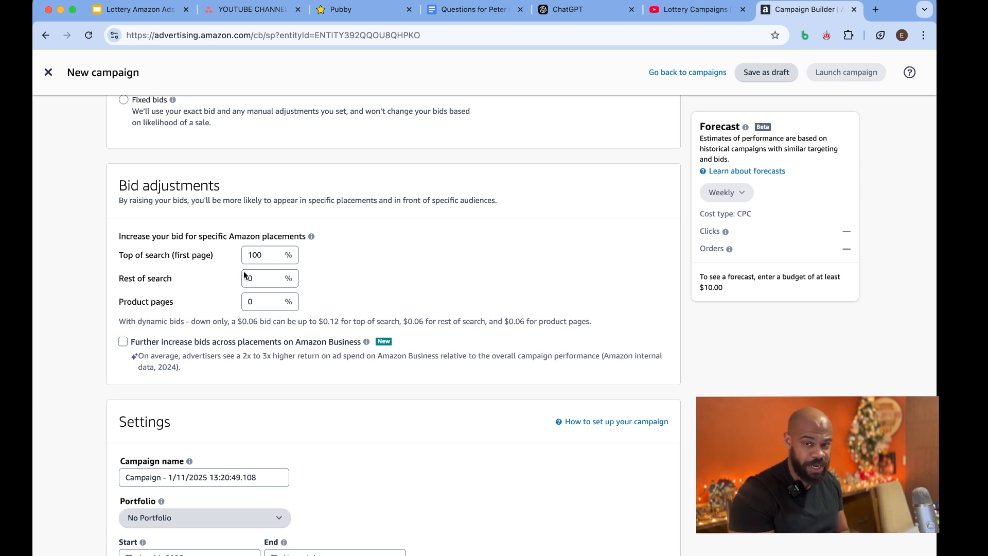
Review the bid adjustments and switch to the Lottery Amazon Ads presentation in Google Slides to check the setup list
scroll(244, 276, "down", 1)
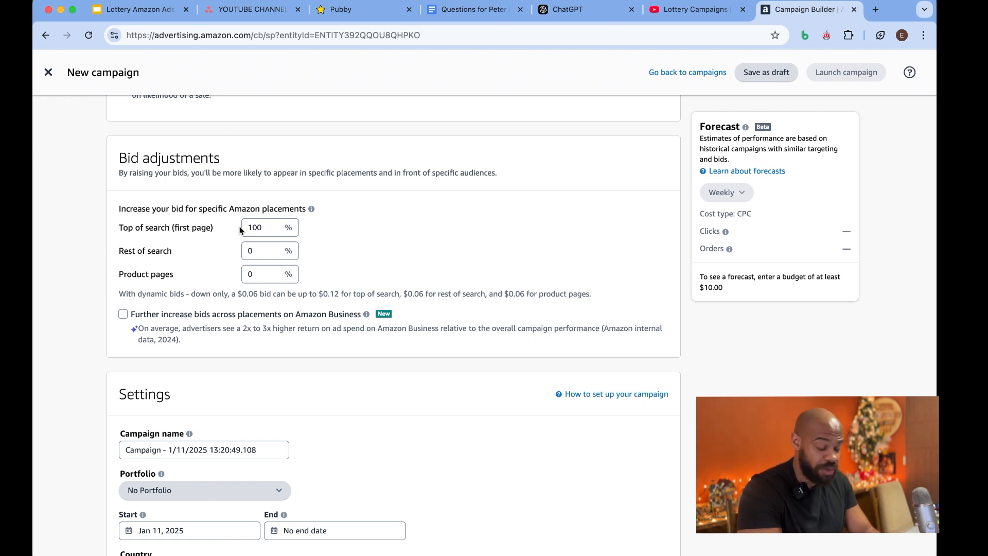
left_click(138, 9)
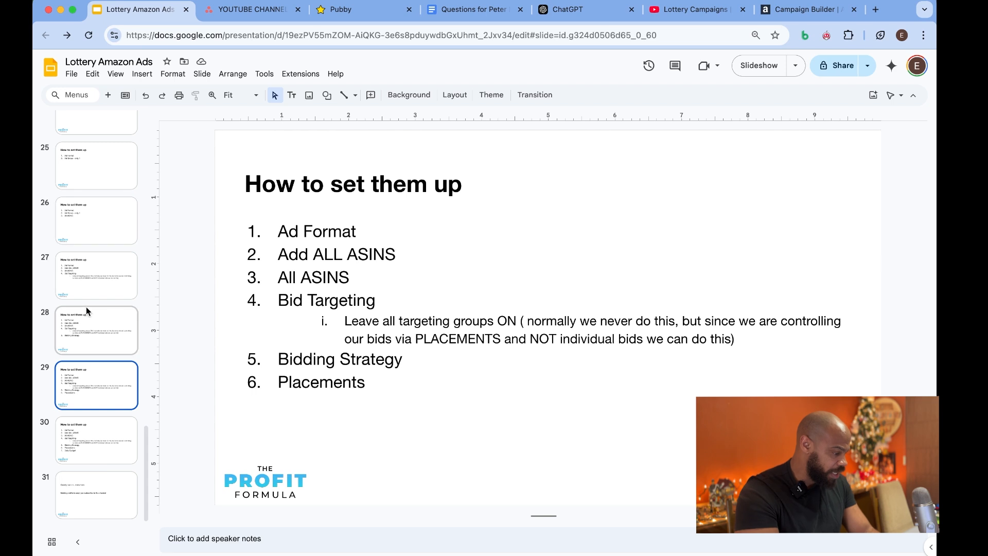